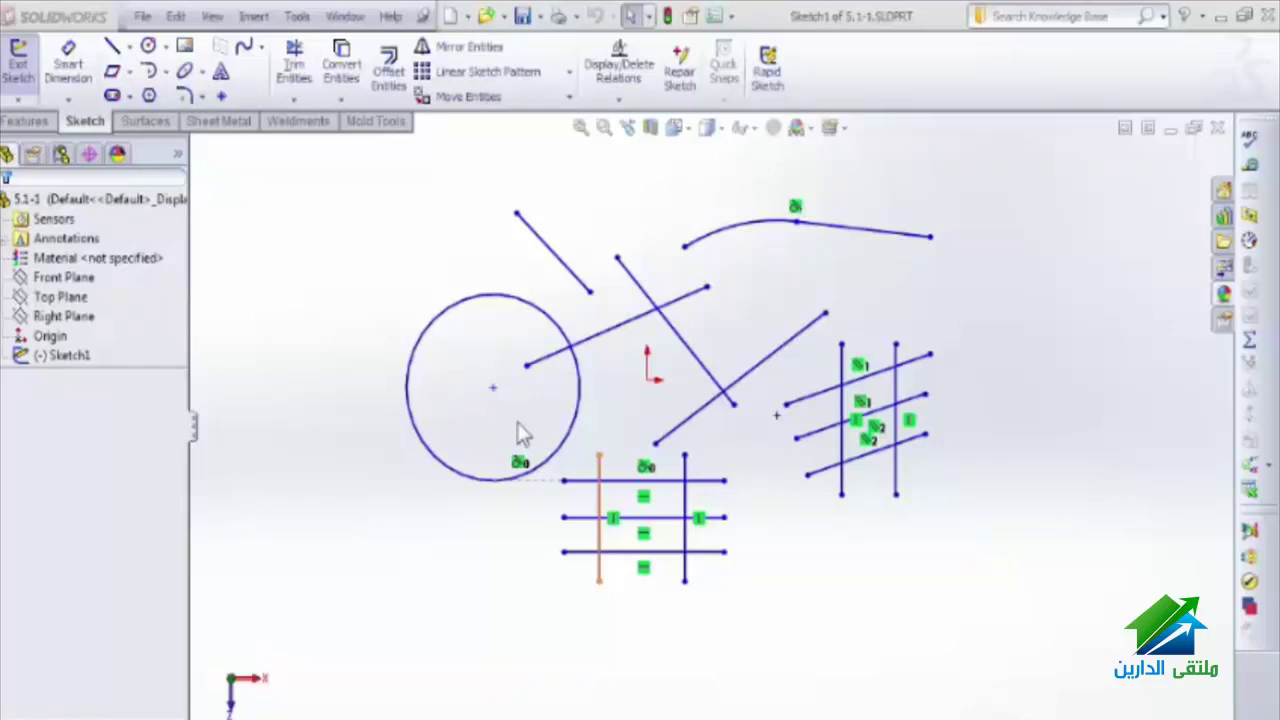
Start Trim Entities with the Corner trim option.
left_click(297, 101)
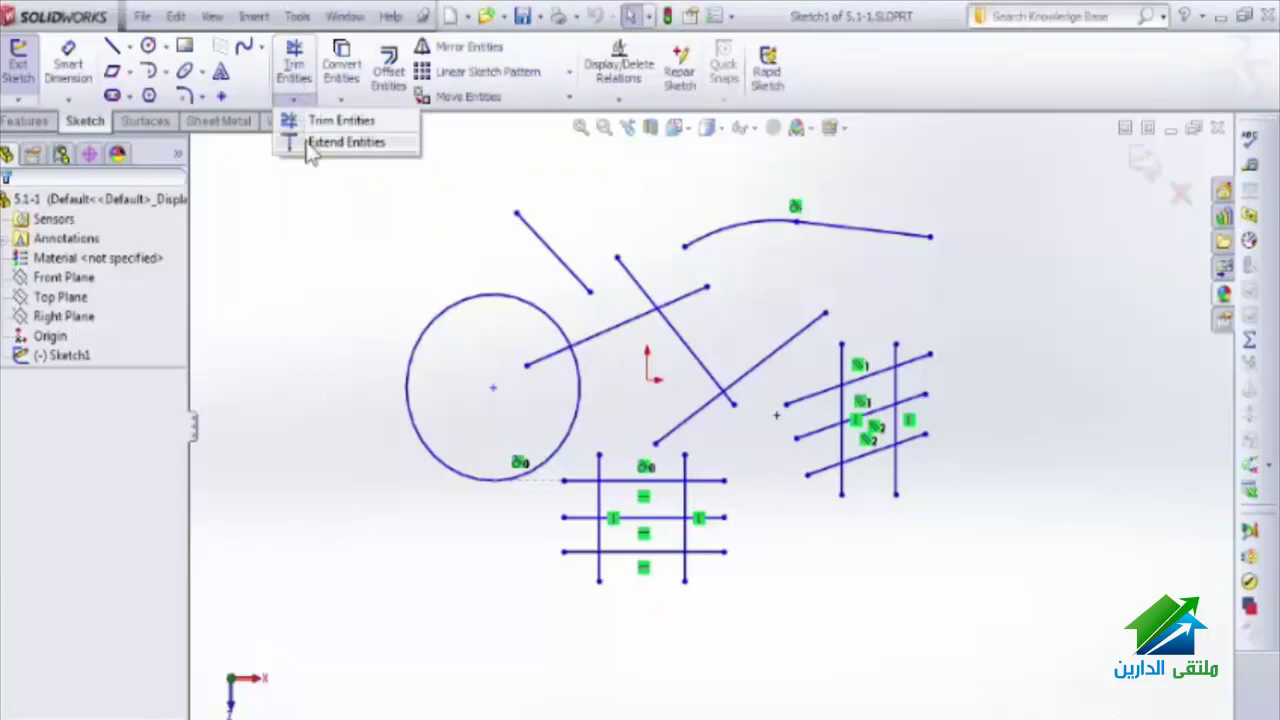
left_click(311, 121)
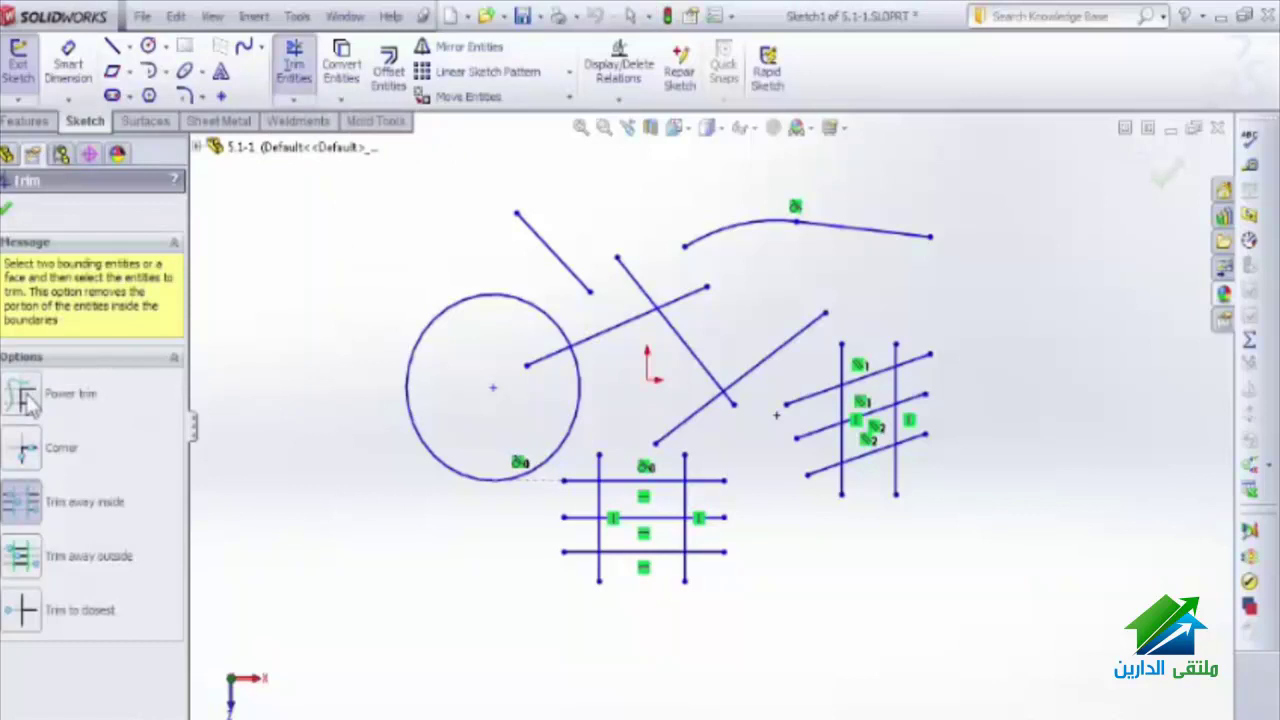
left_click(30, 452)
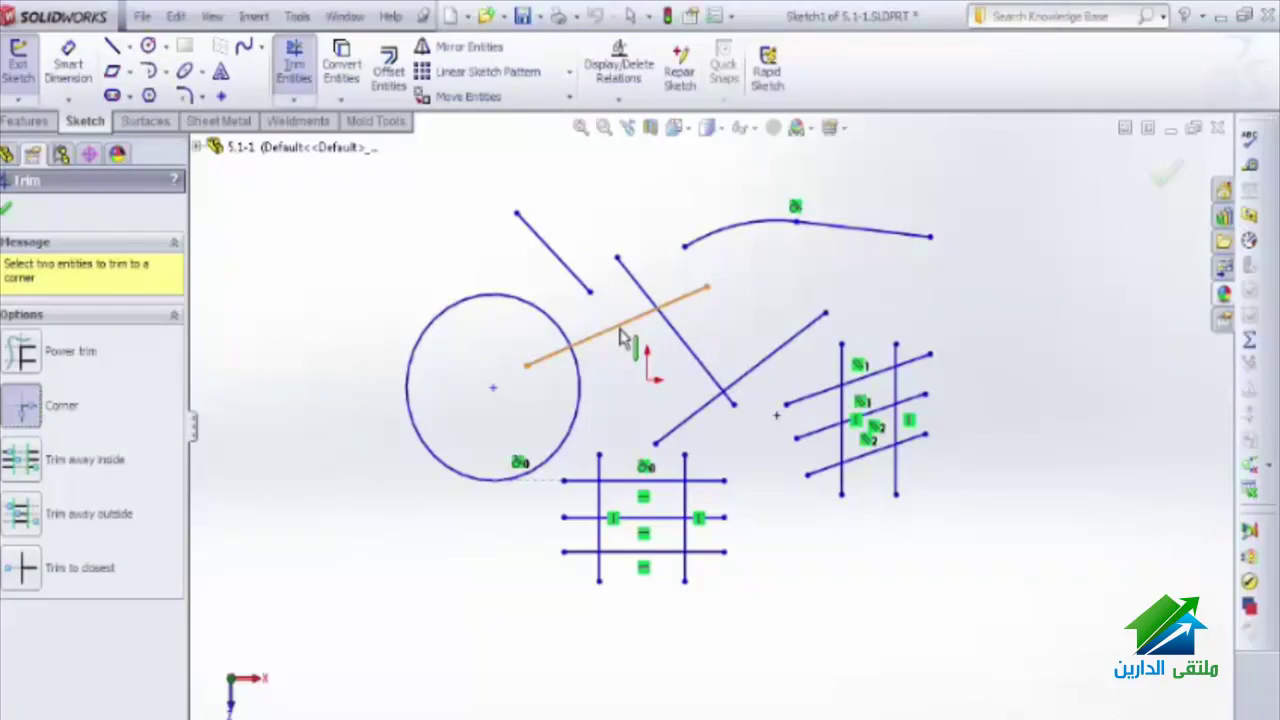
Corner-trim the circle's crossing line with the diagonal, then the slanted segment with the lower diagonal.
left_click(620, 338)
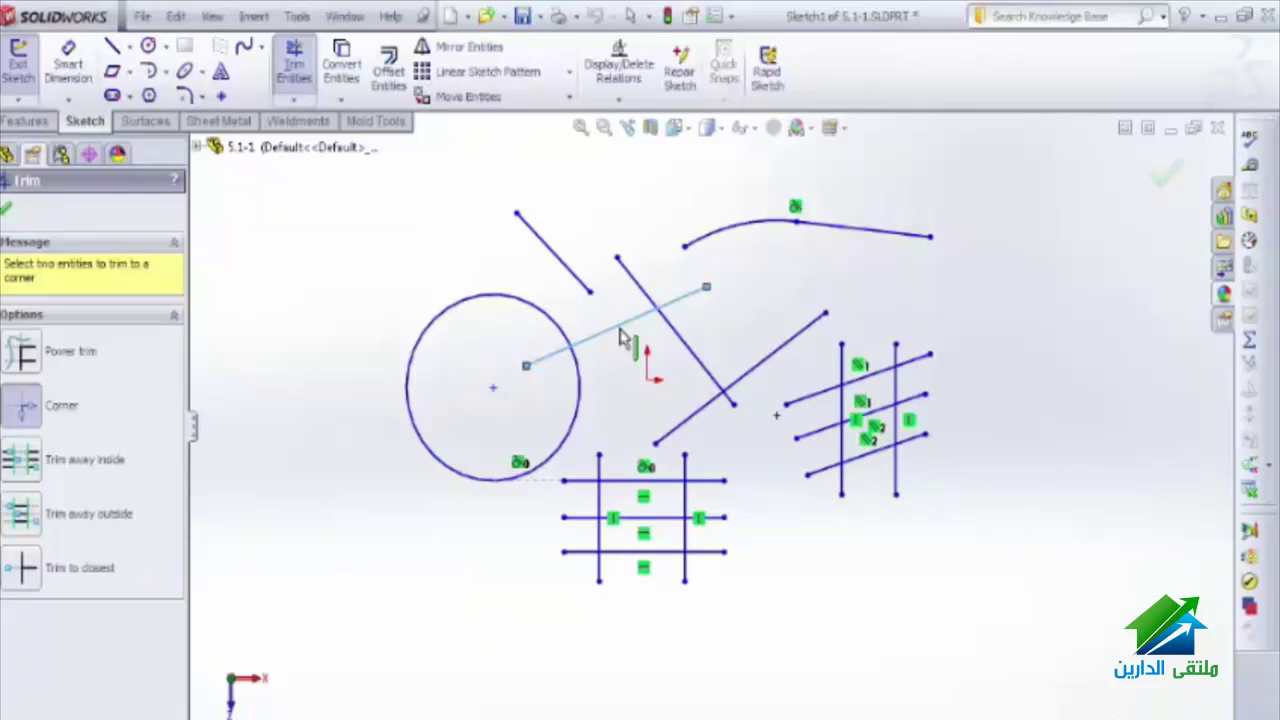
left_click(680, 348)
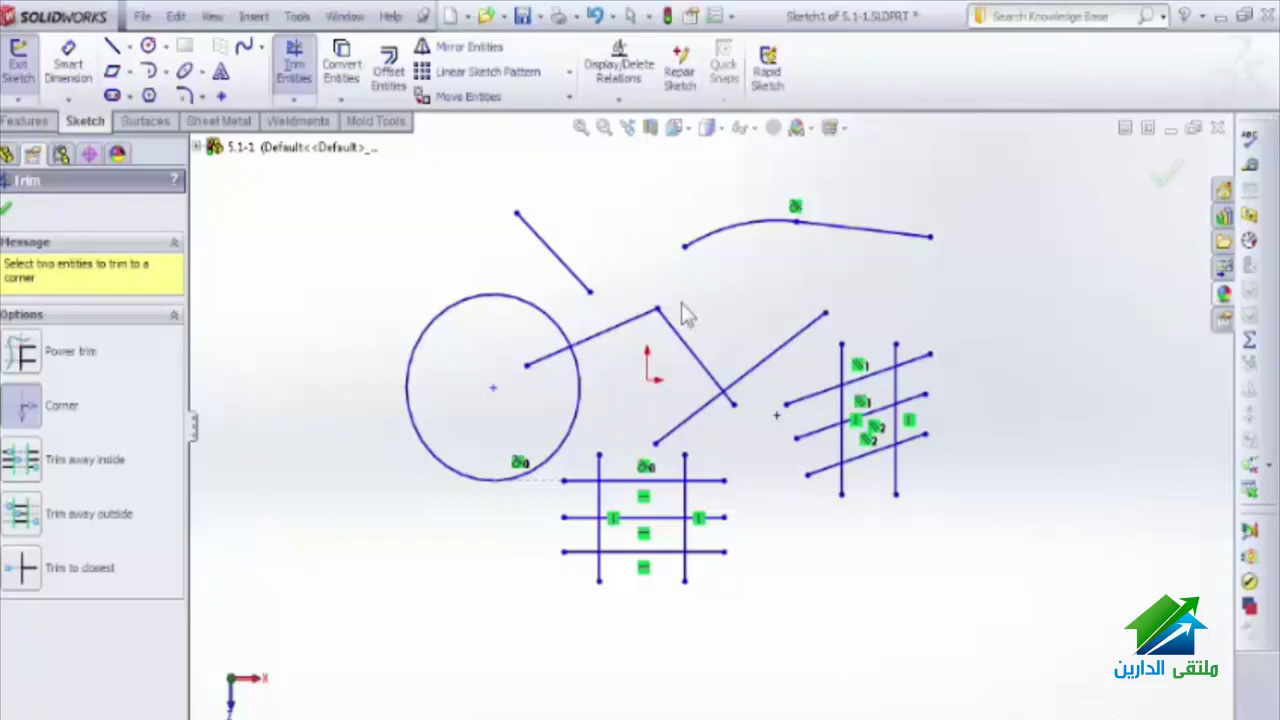
left_click(706, 378)
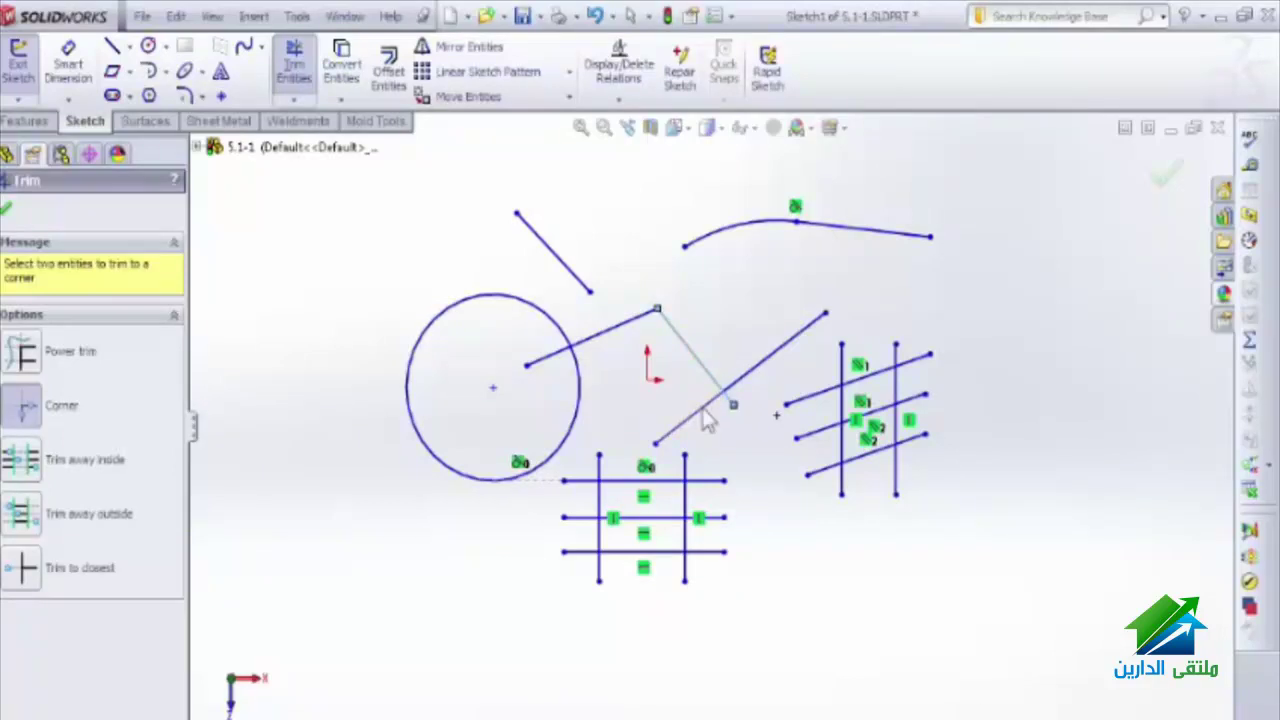
left_click(704, 410)
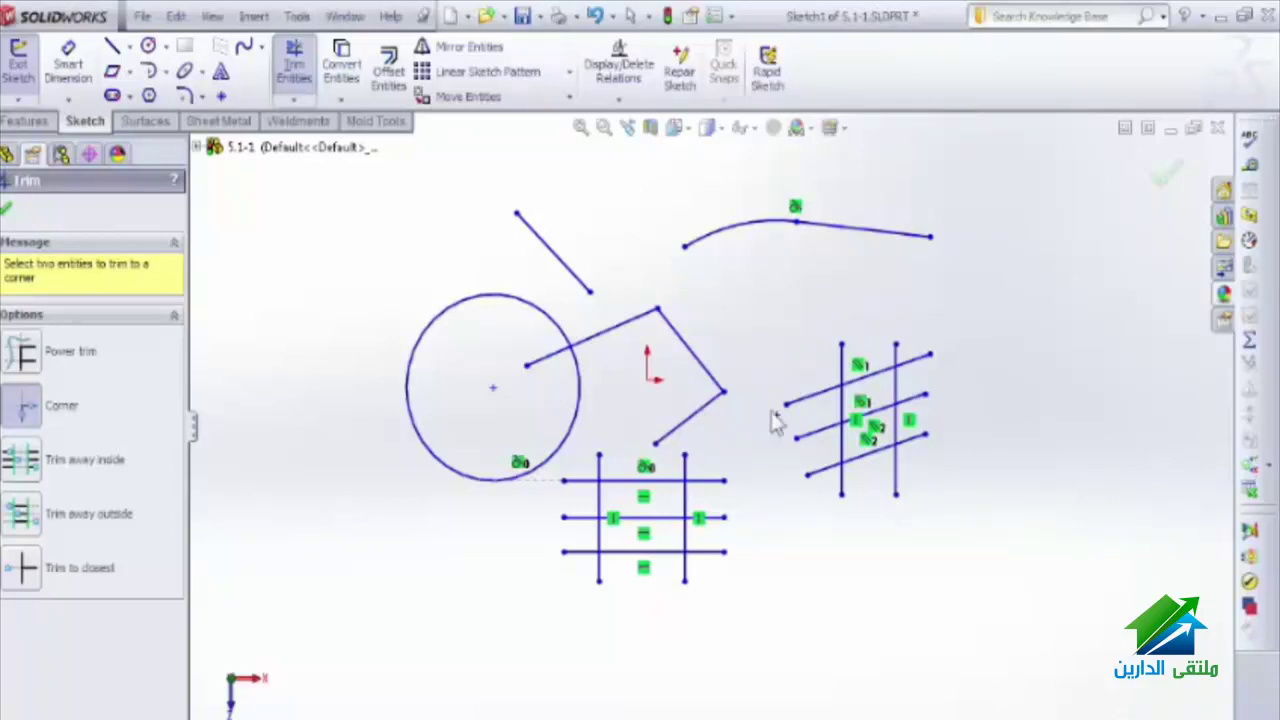
With Trim away inside and the lower grid's two verticals as boundaries, remove the three horizontal spans between them.
left_click(21, 466)
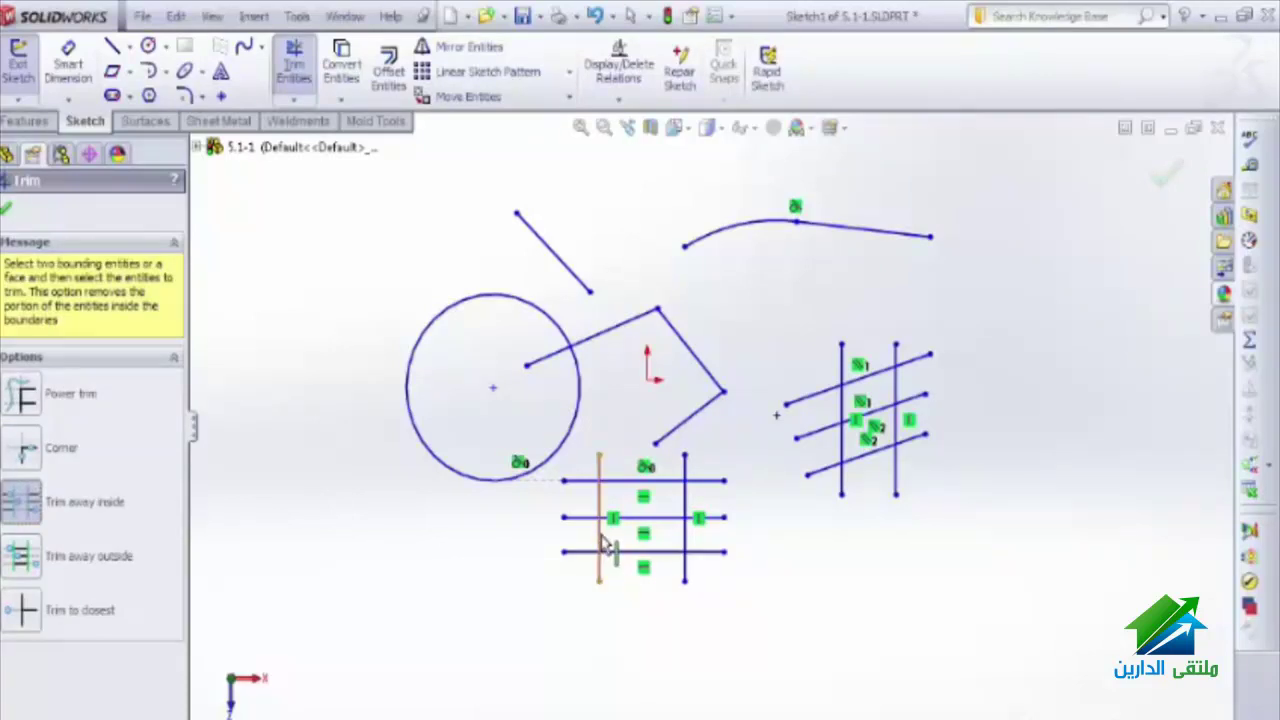
left_click(601, 542)
left_click(685, 545)
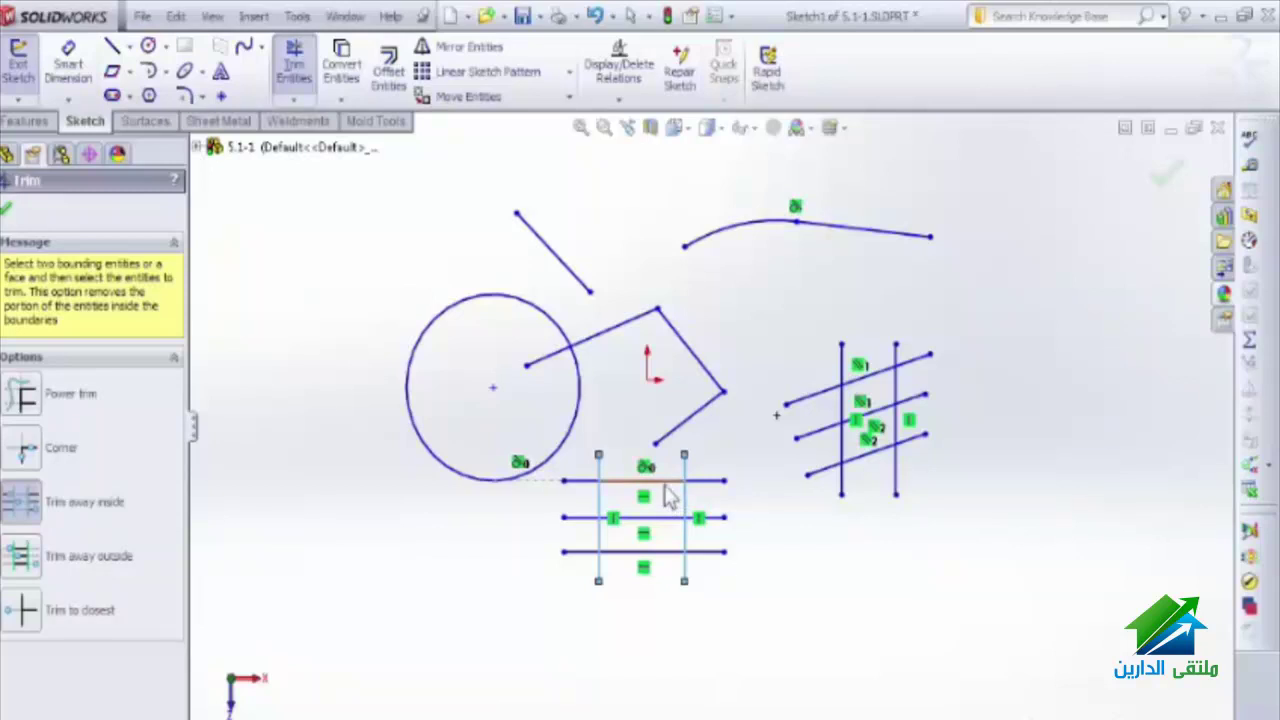
left_click(645, 487)
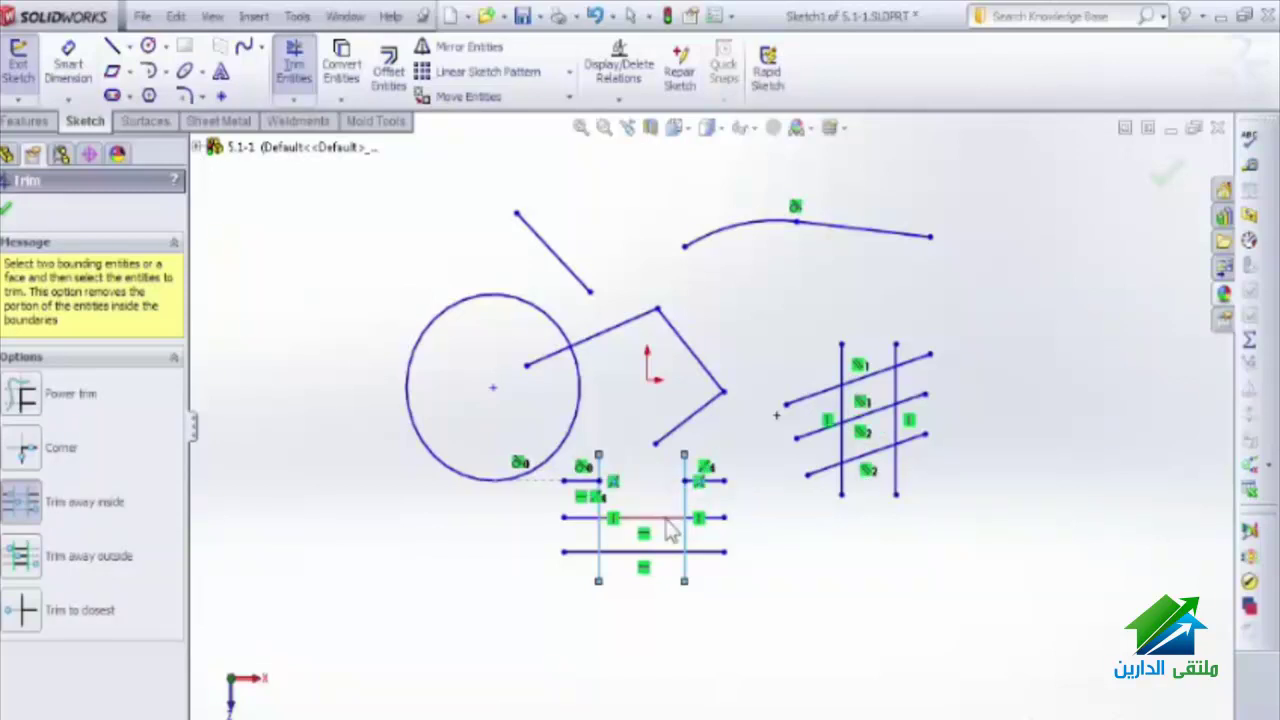
left_click(668, 521)
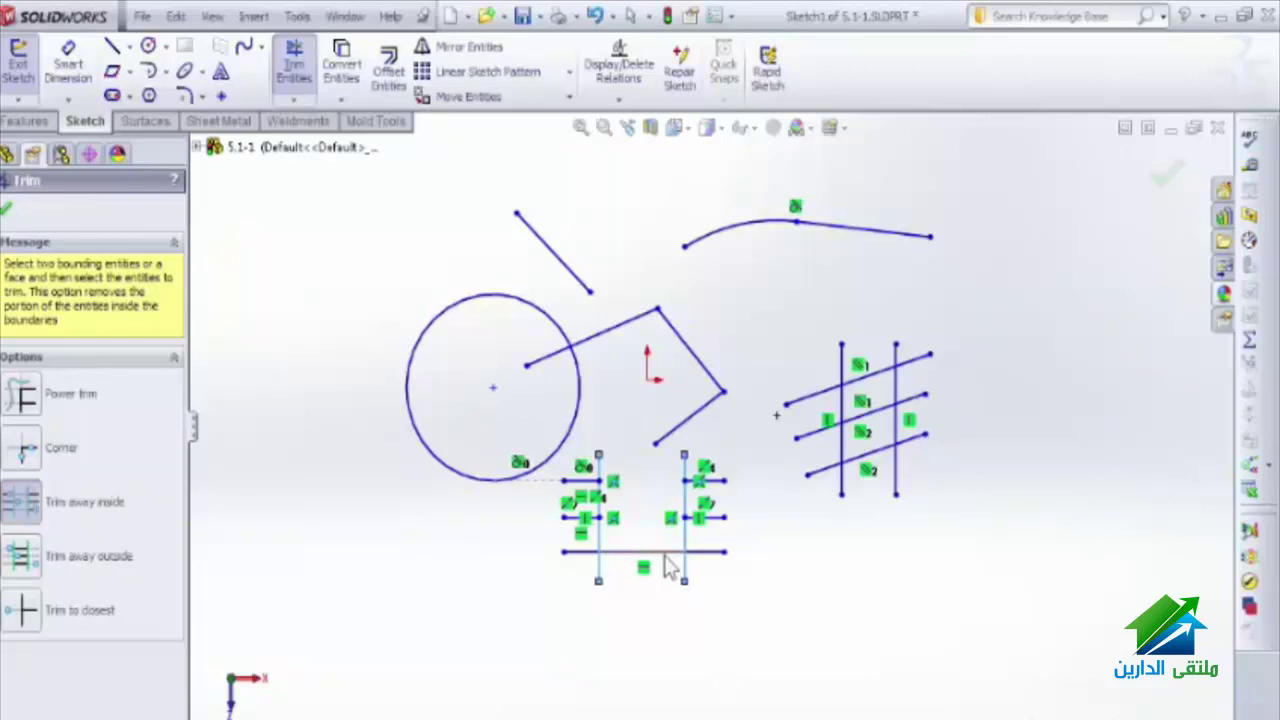
left_click(668, 560)
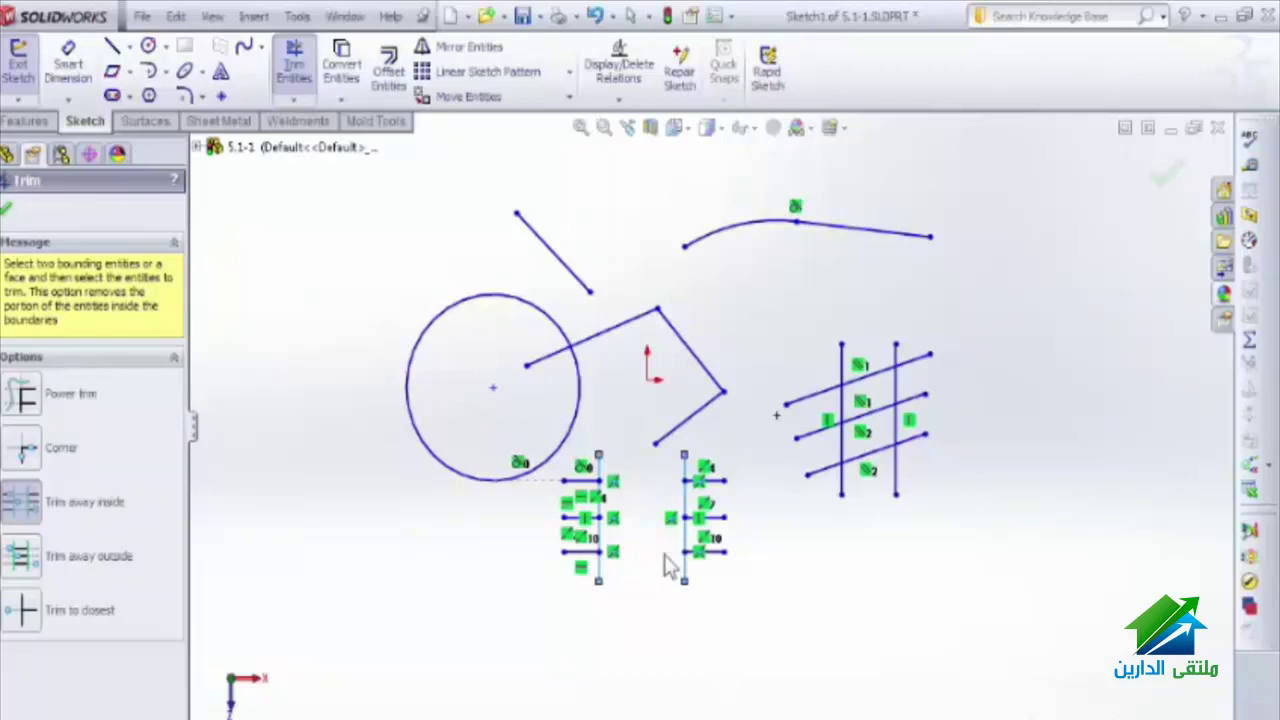
left_click(612, 563)
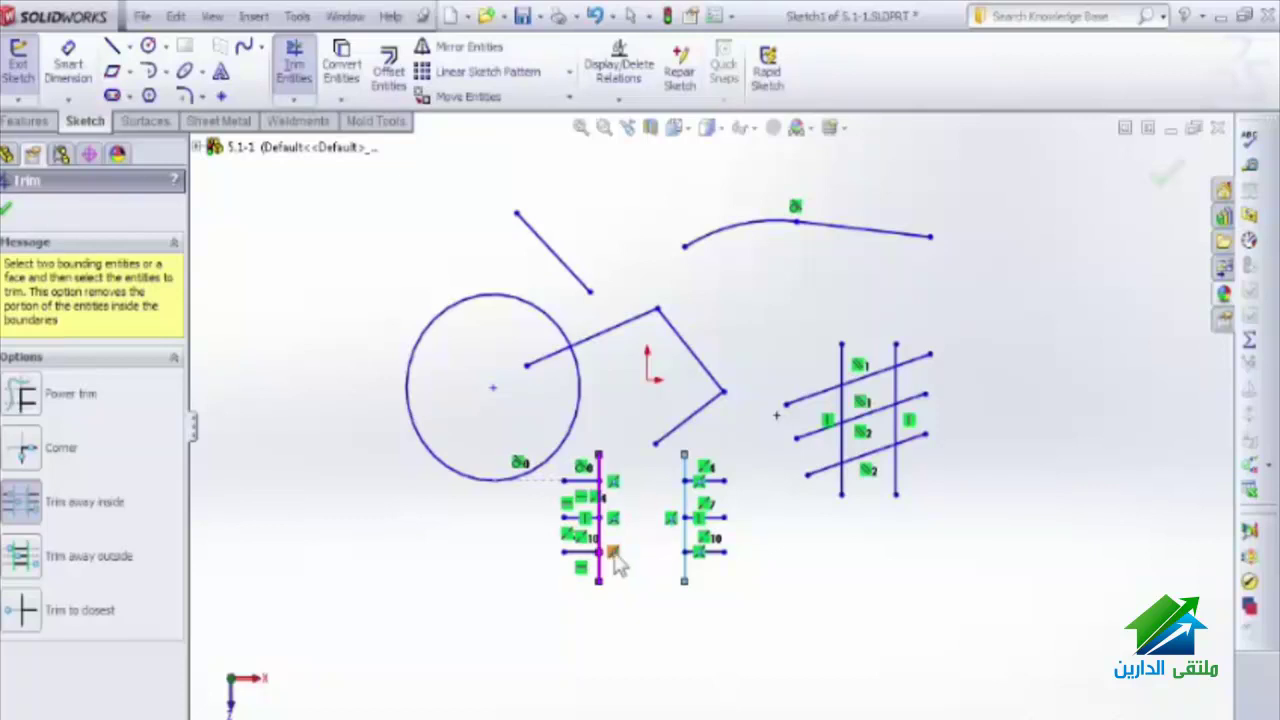
left_click(30, 565)
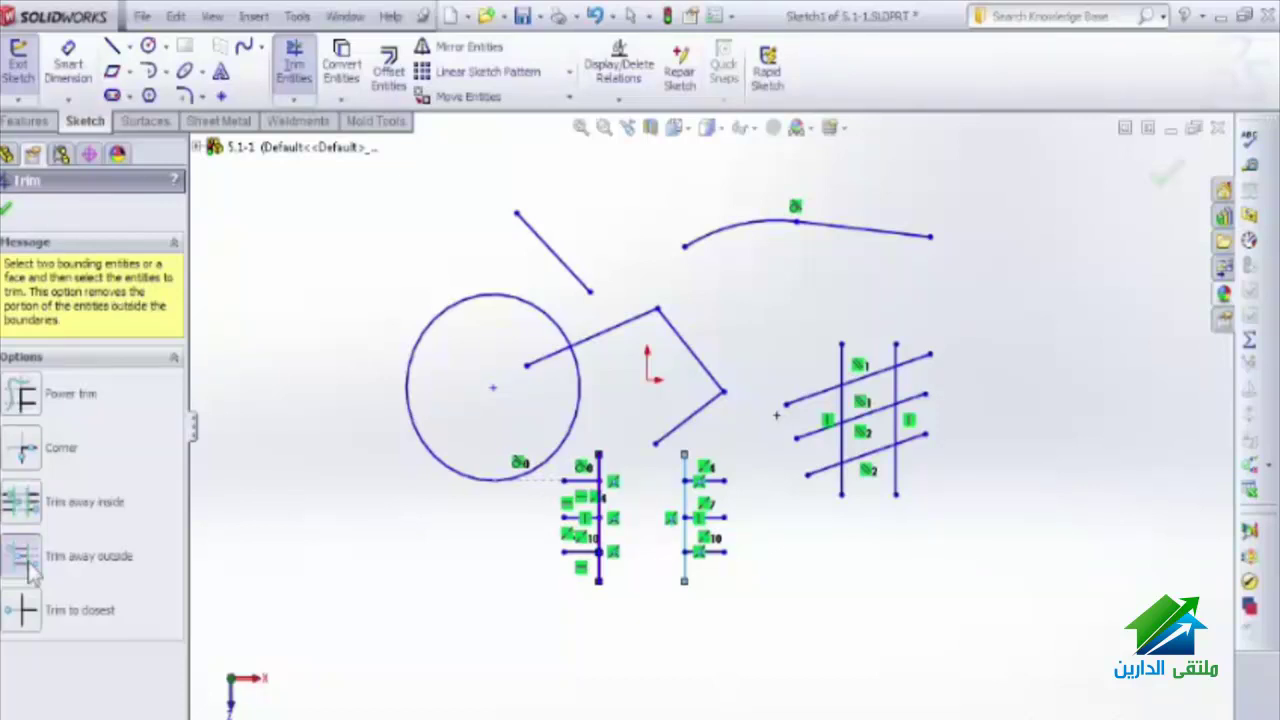
Trim away outside the right grid's two verticals, keeping its three slanted lines only between them.
left_click(842, 368)
left_click(896, 392)
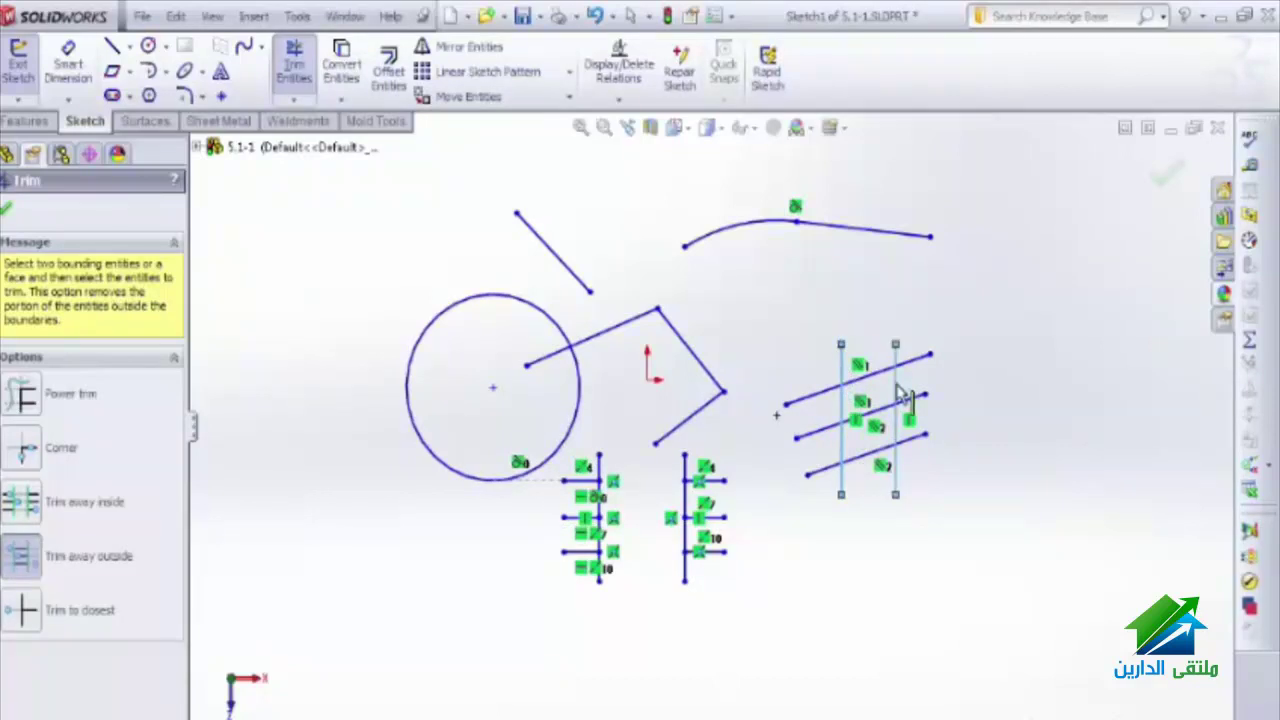
left_click(820, 402)
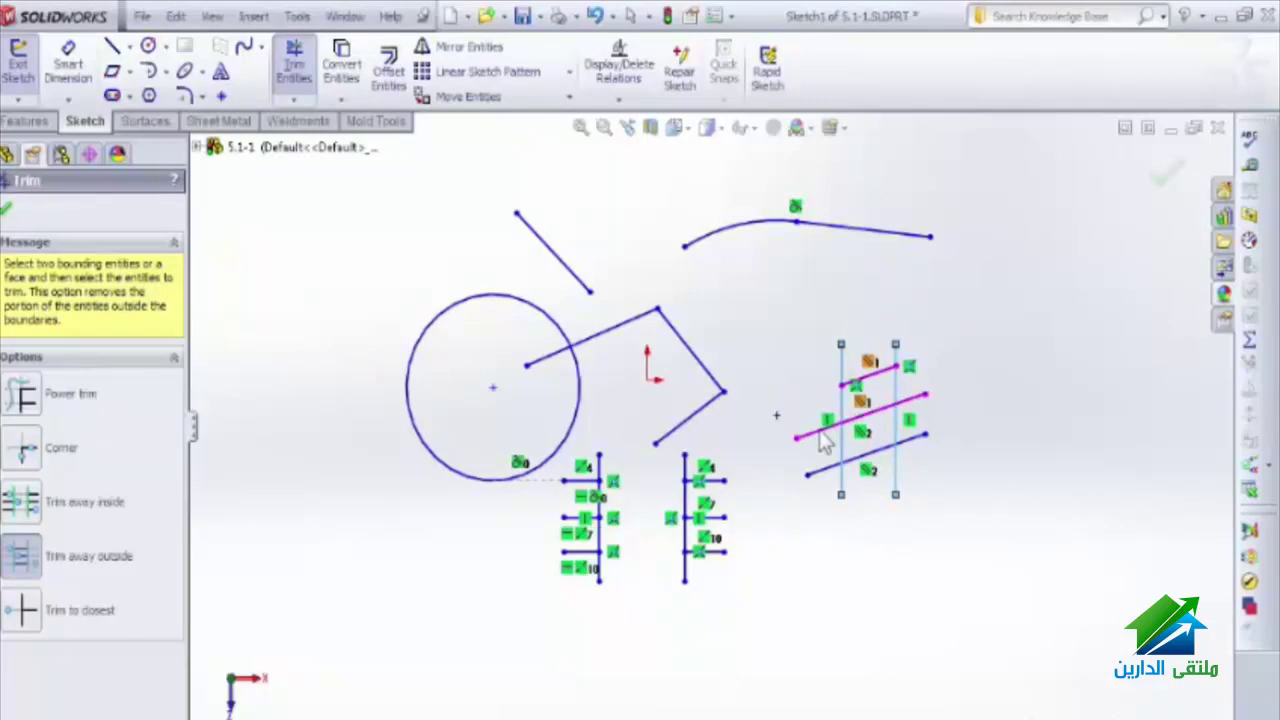
left_click(820, 440)
left_click(822, 471)
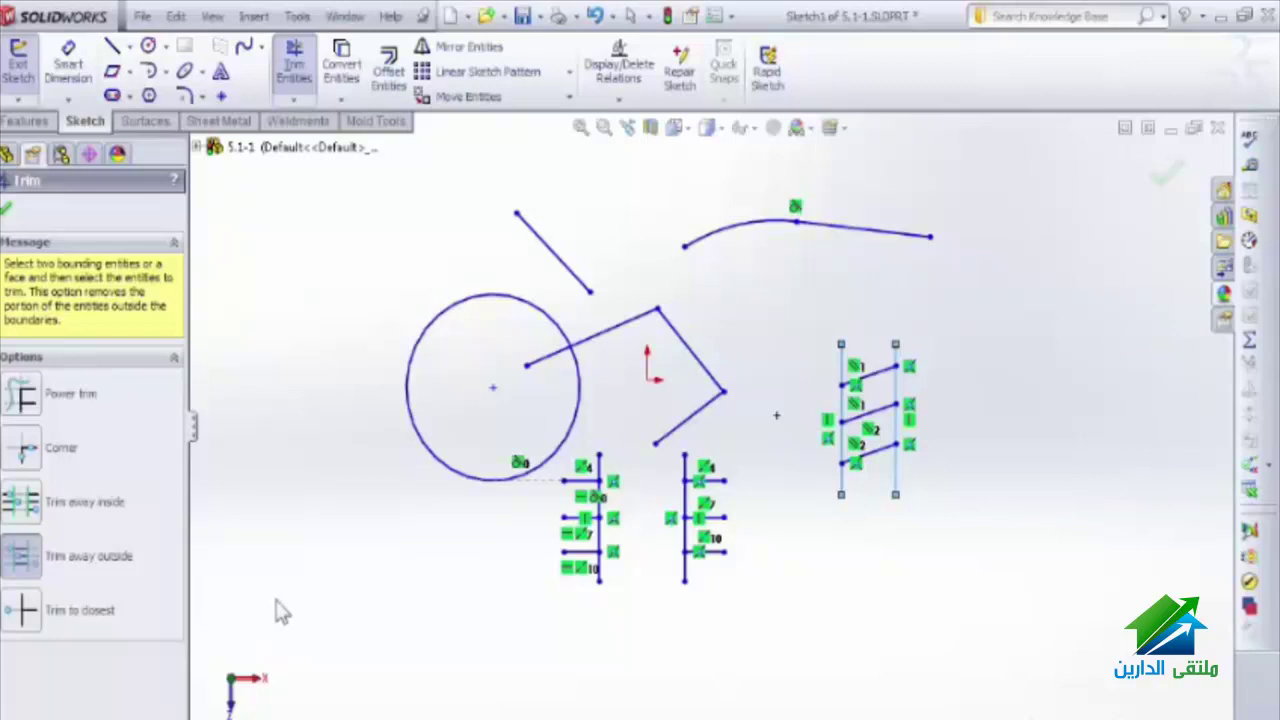
left_click(27, 612)
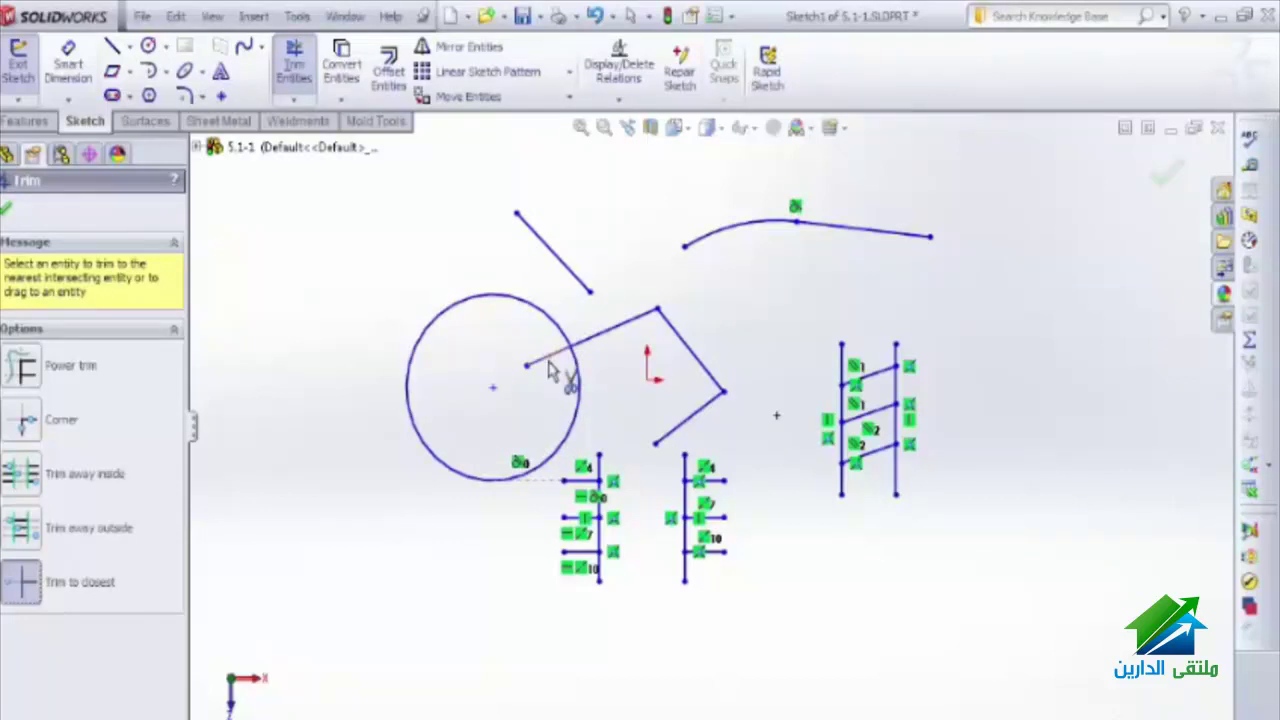
Trim to closest the line's piece inside the circle and both vertical tails below the bottom rung.
left_click(550, 362)
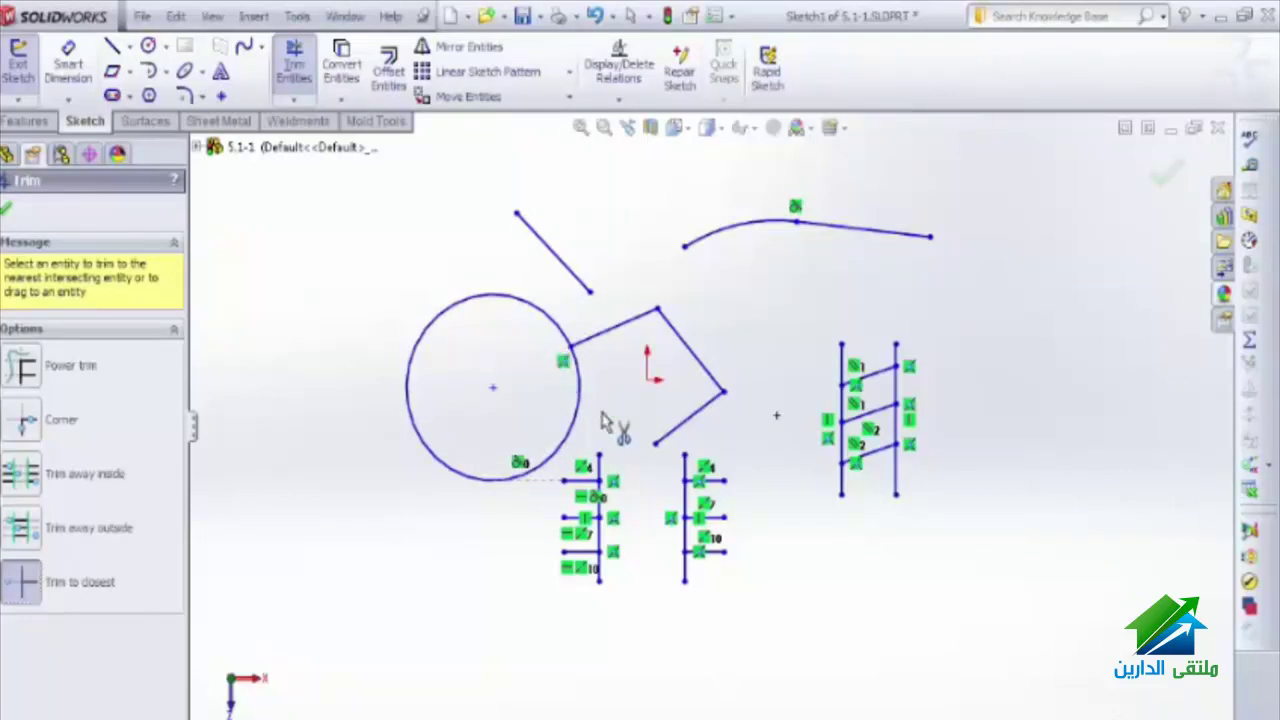
left_click(845, 485)
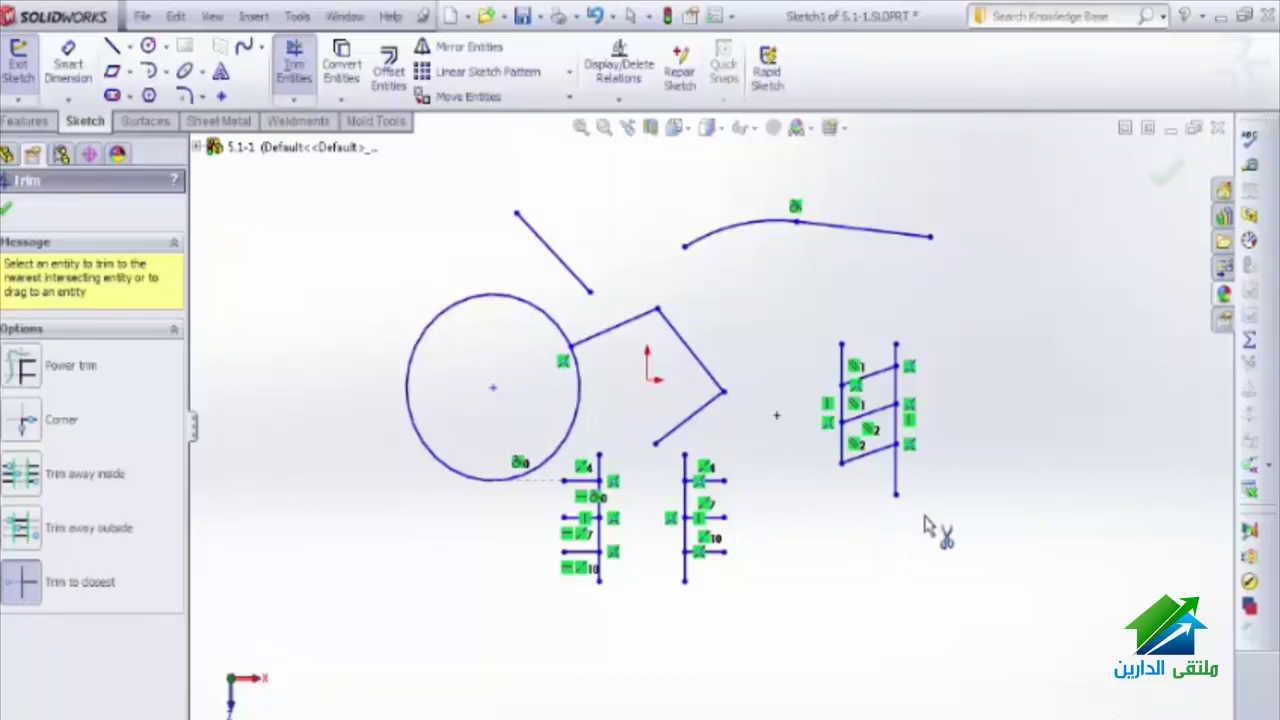
left_click(898, 482)
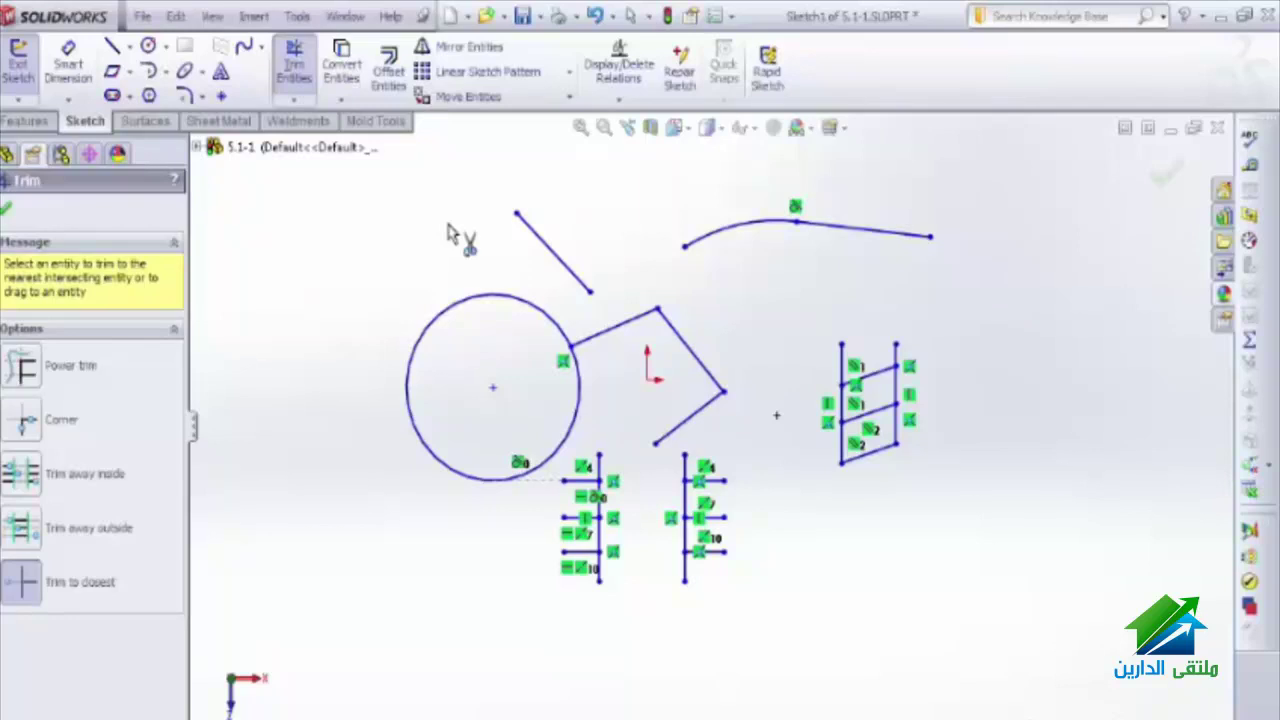
left_click(30, 372)
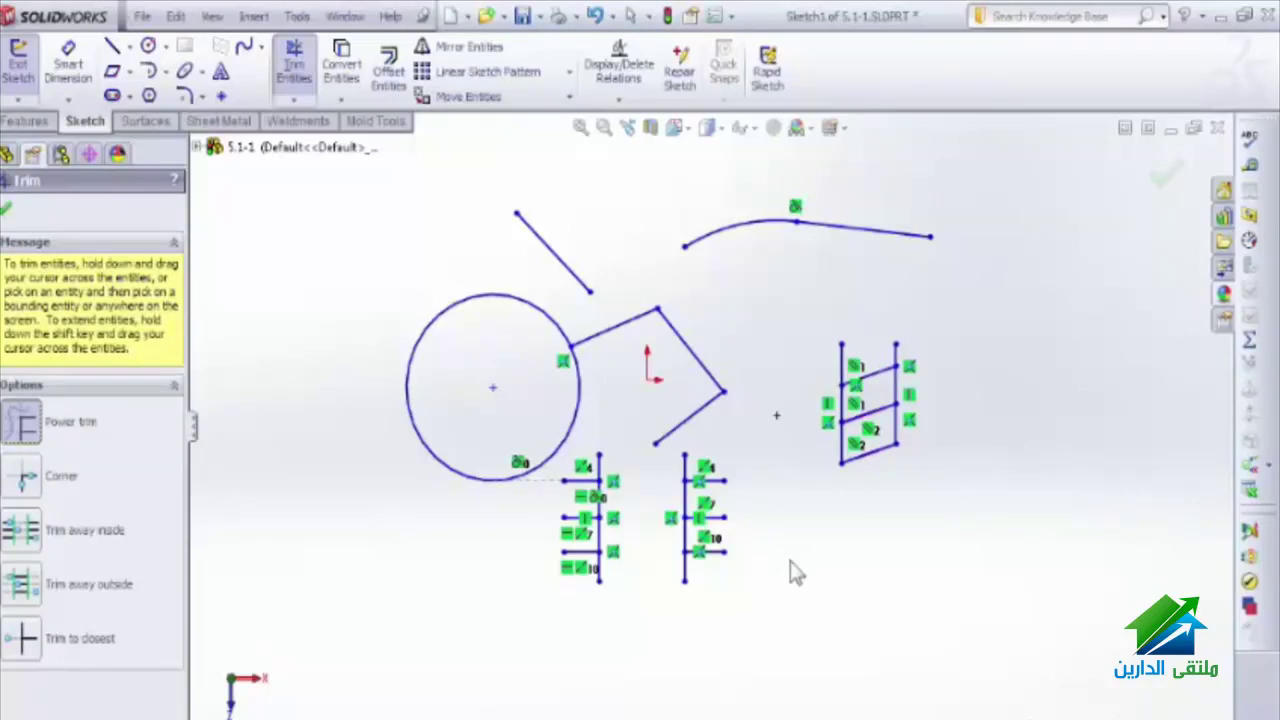
Power-trim by dragging across the right grid's vertical lines and the excess line ends.
mouse_move(790, 565)
left_mouse_down()
mouse_move(784, 614)
mouse_move(894, 600)
mouse_move(880, 656)
left_mouse_up()
mouse_move(843, 670)
left_mouse_down()
mouse_move(763, 642)
mouse_move(735, 595)
mouse_move(683, 571)
mouse_move(544, 578)
mouse_move(531, 557)
mouse_move(540, 514)
mouse_move(552, 490)
mouse_move(578, 482)
mouse_move(794, 474)
mouse_move(975, 405)
mouse_move(923, 375)
mouse_move(813, 406)
mouse_move(832, 378)
mouse_move(972, 352)
left_mouse_up()
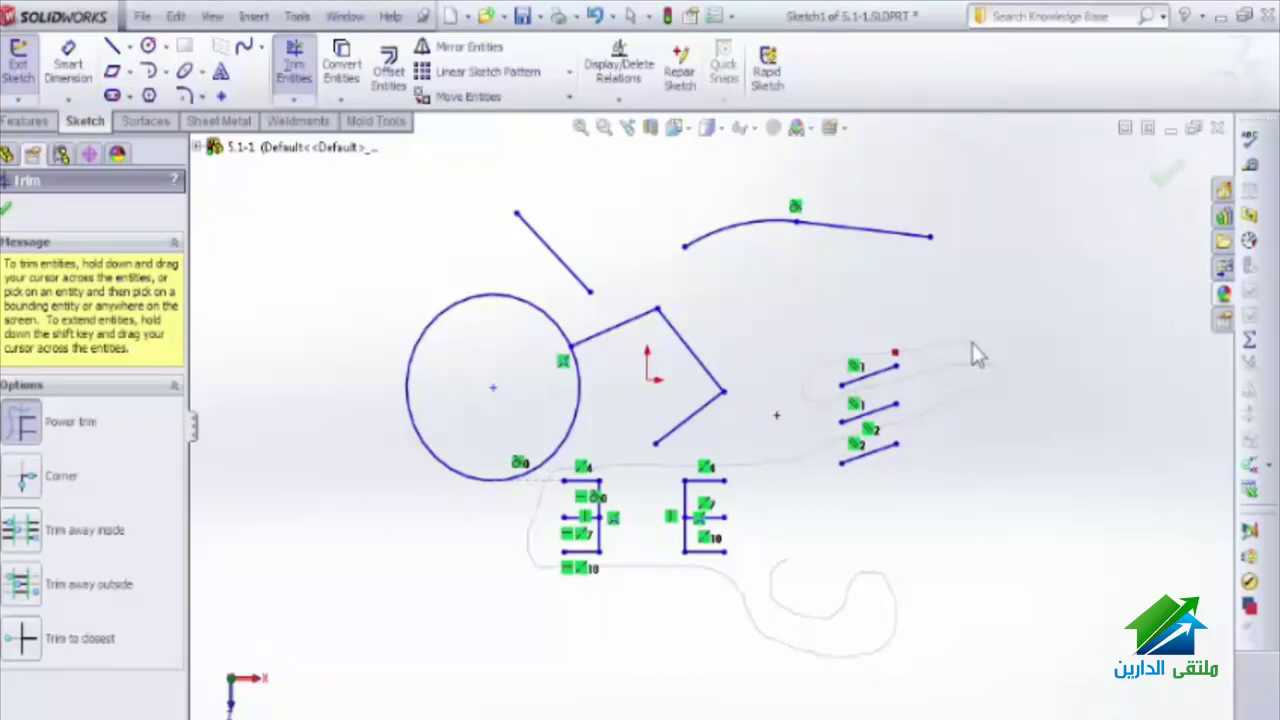
left_click_drag(972, 345, 973, 347)
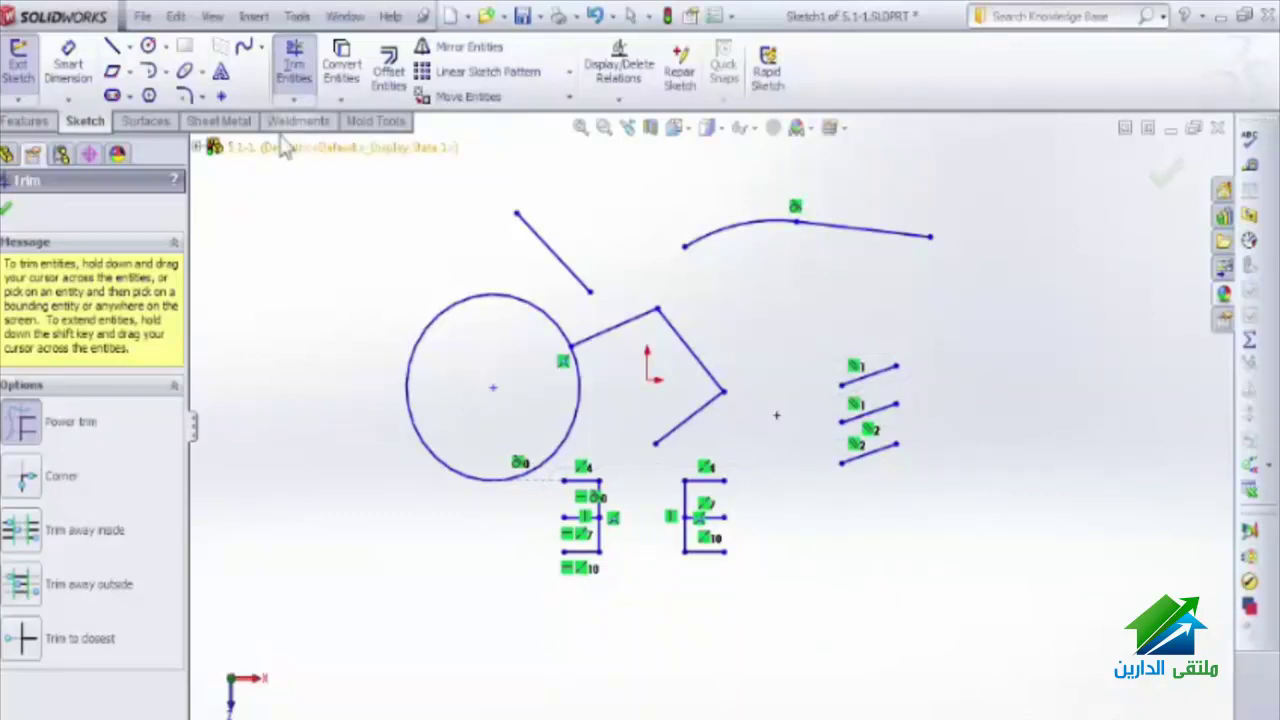
Switch from trimming to the Extend Entities tool.
left_click(294, 100)
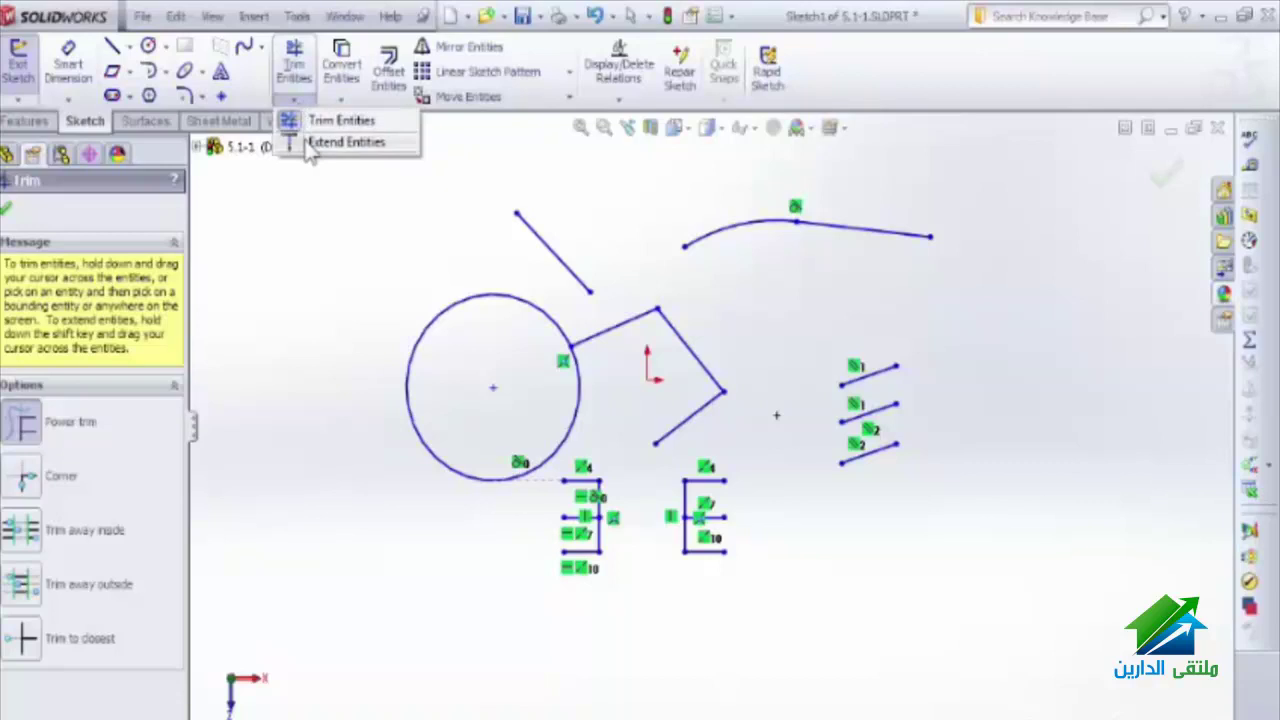
left_click(310, 142)
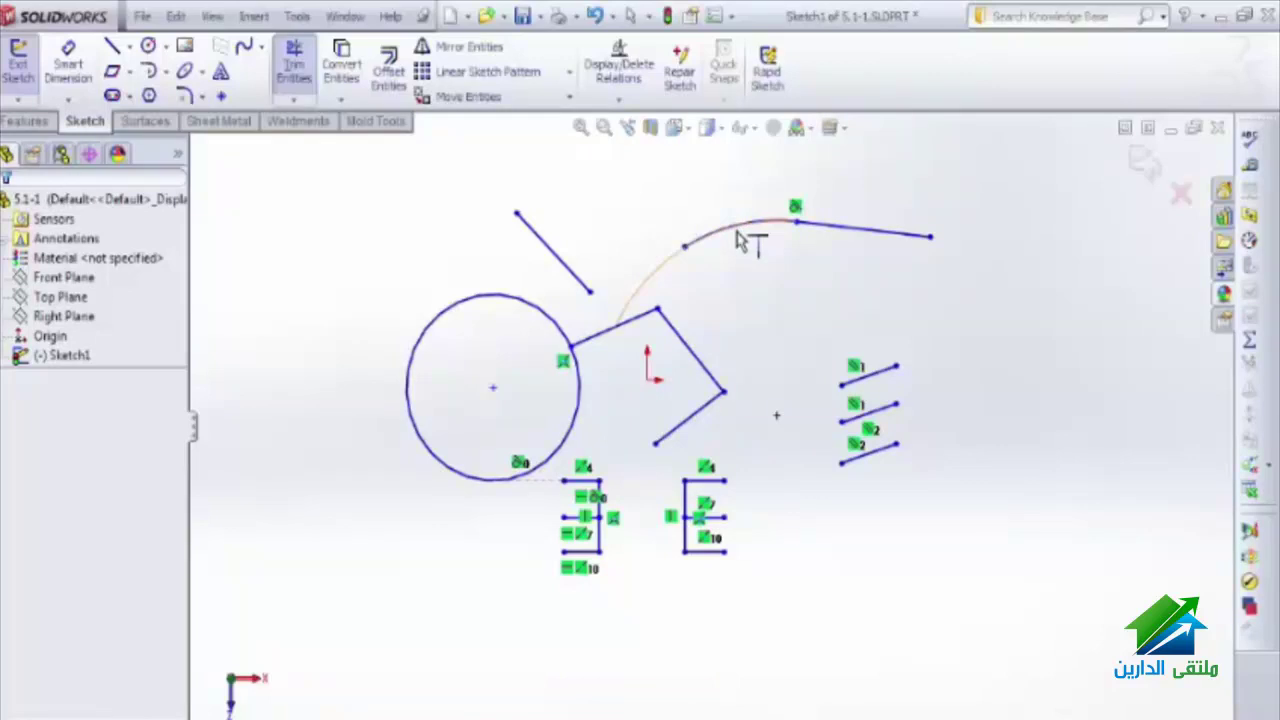
Extend the arc, the short line, the lower-right line, the diagonal and the upper-left line to neighbouring entities.
left_click(737, 240)
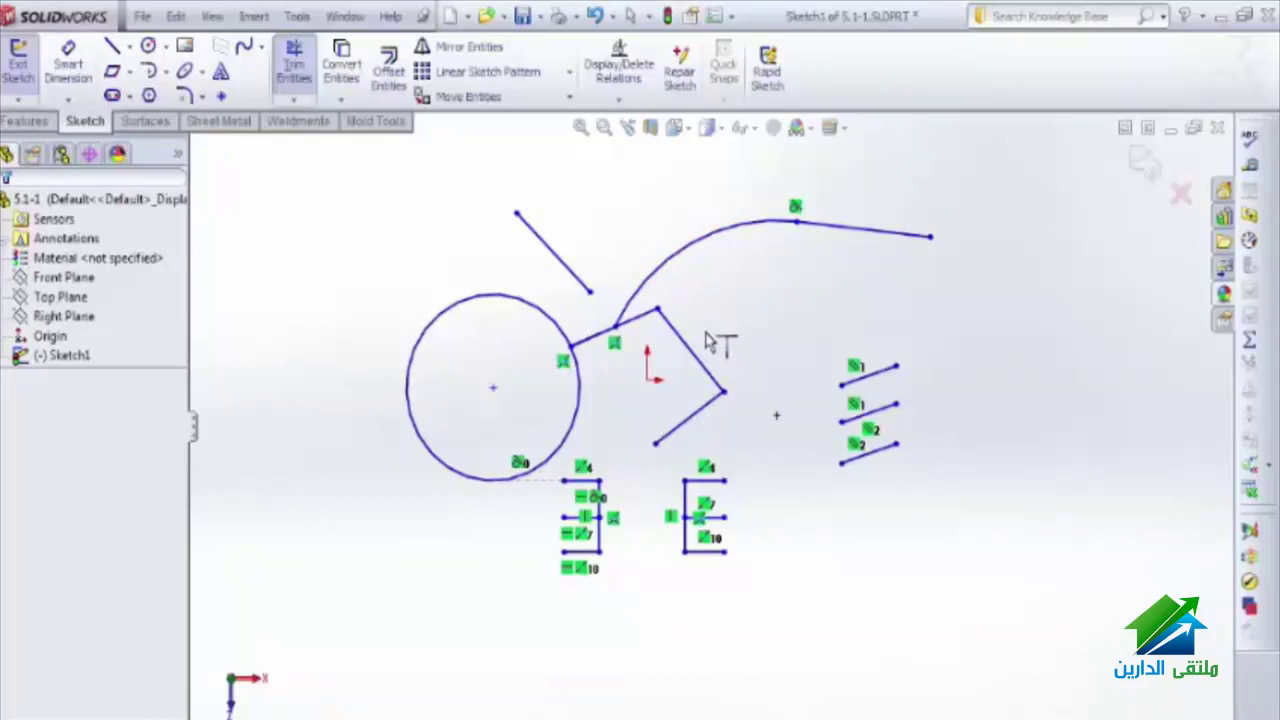
left_click(645, 318)
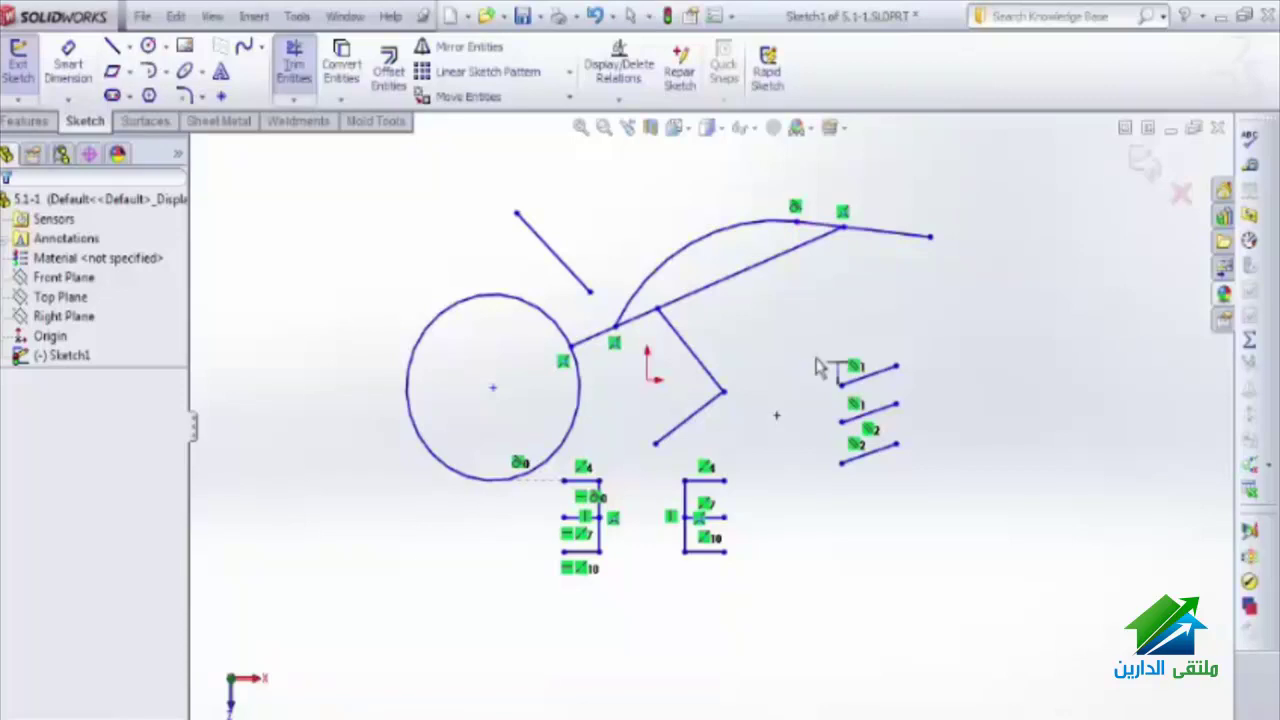
left_click(742, 374)
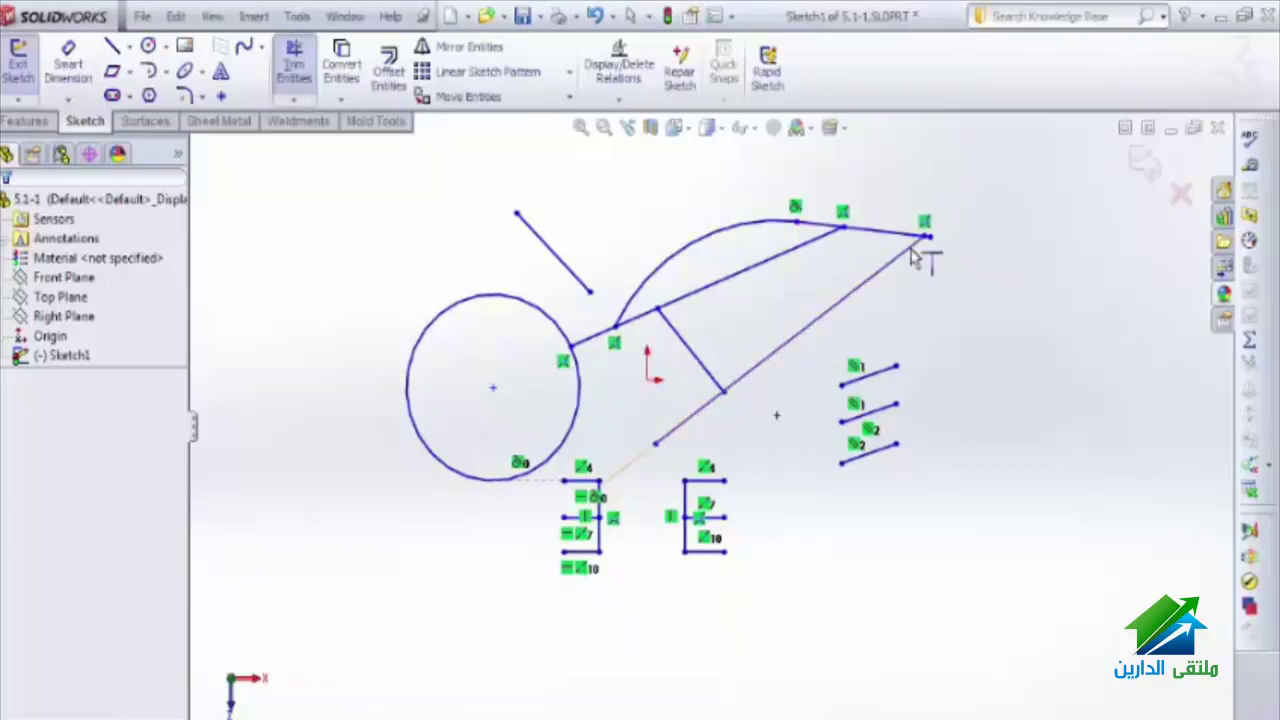
left_click(686, 337)
left_click(585, 285)
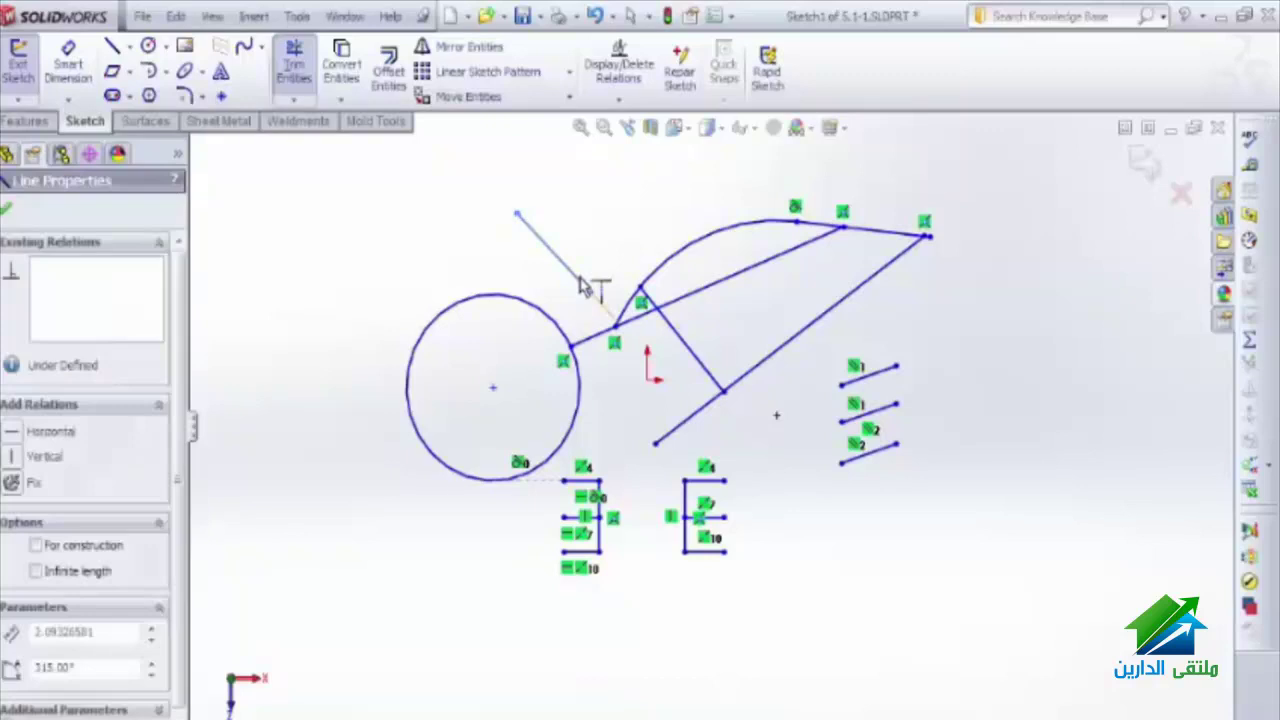